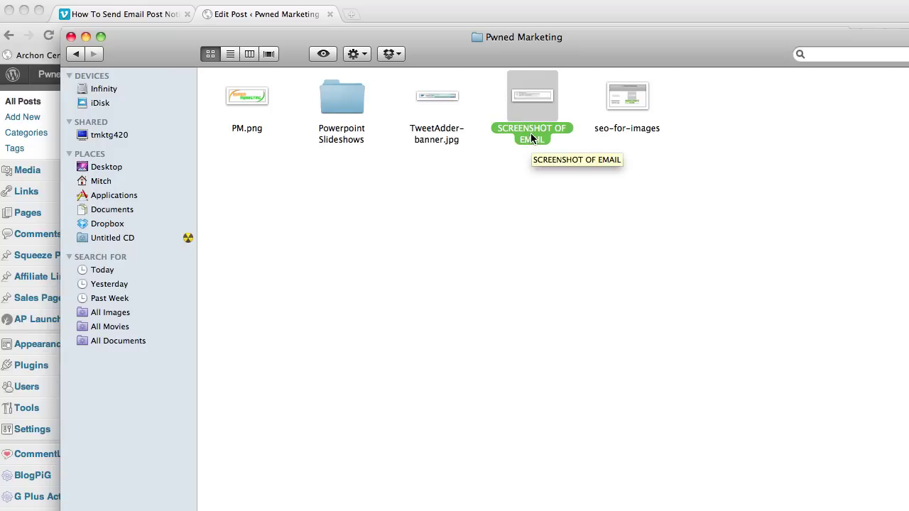
# Rename the email screenshot file in Finder to optimize-images-for-seo.
pyautogui.press('Return')
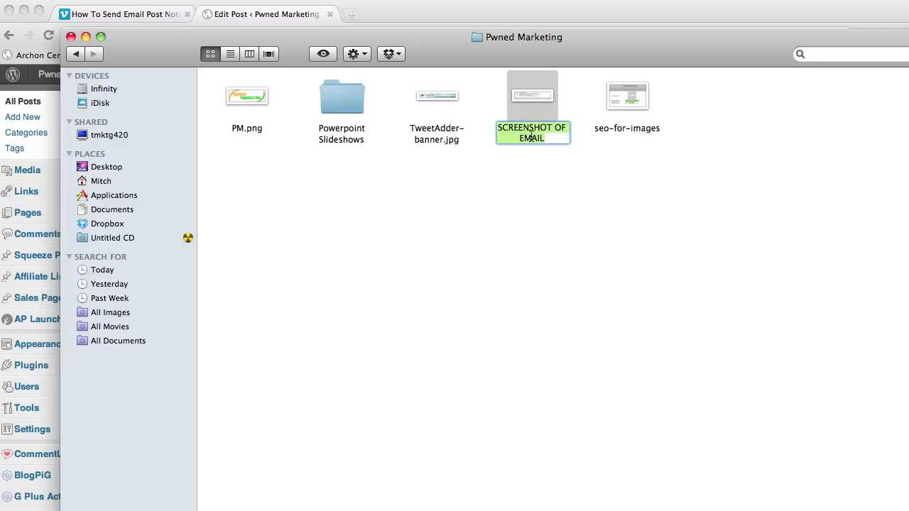
pyautogui.write('optimize')
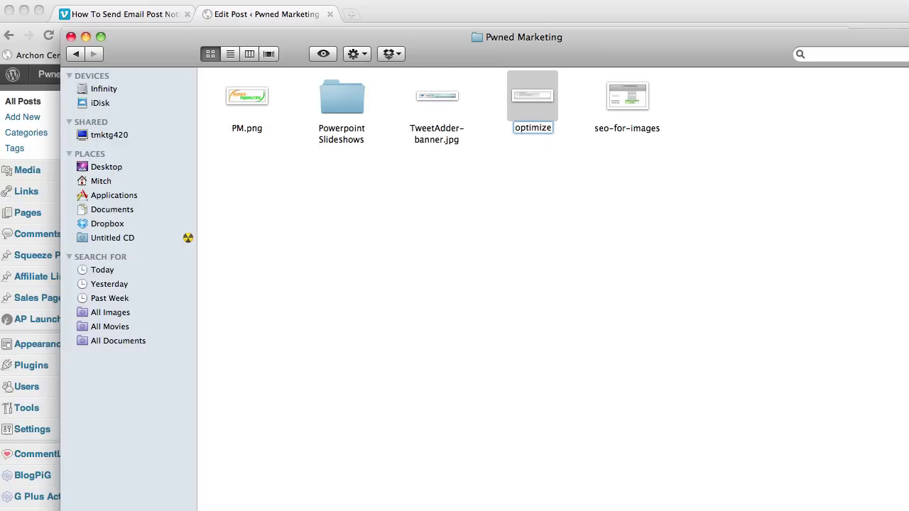
pyautogui.write('-images-for')
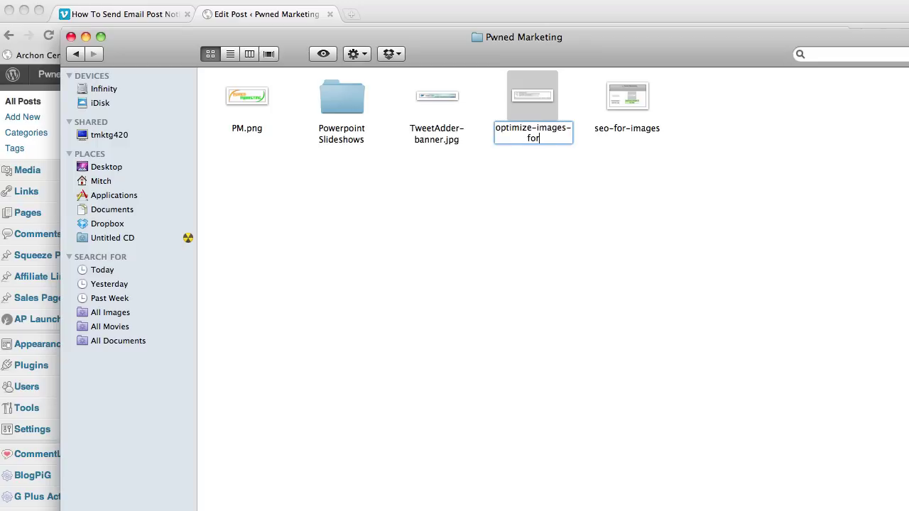
pyautogui.write('-seo')
pyautogui.press('Return')
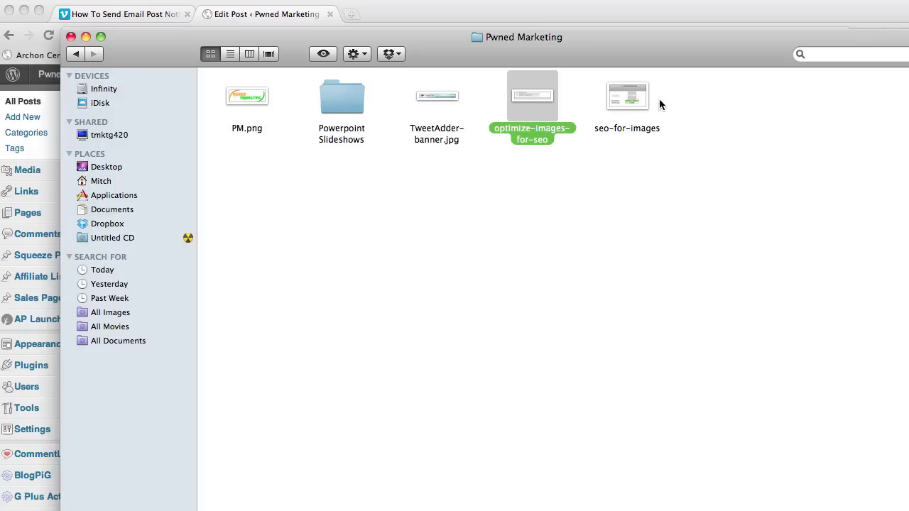
pyautogui.click(602, 190)
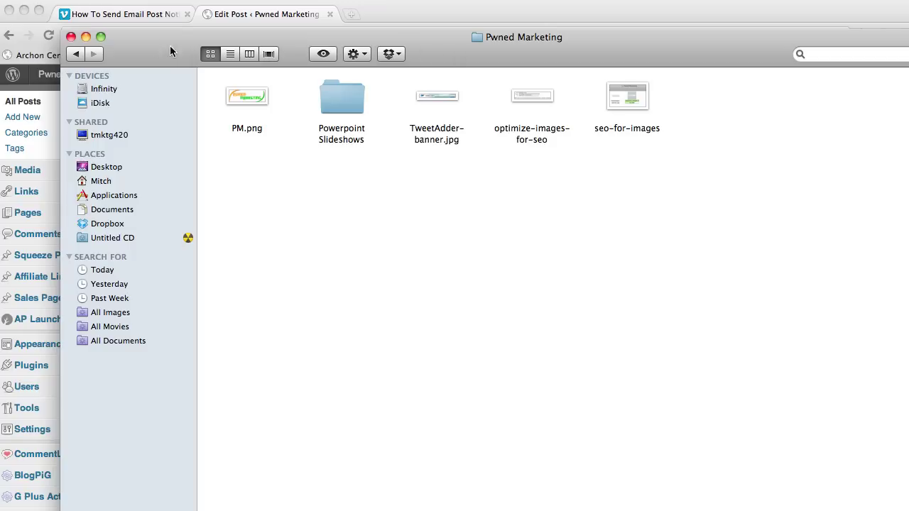
# Delete the SCREENSHOT OF EMAIL placeholder text from the post and bring up the Add Media window.
pyautogui.click(86, 37)
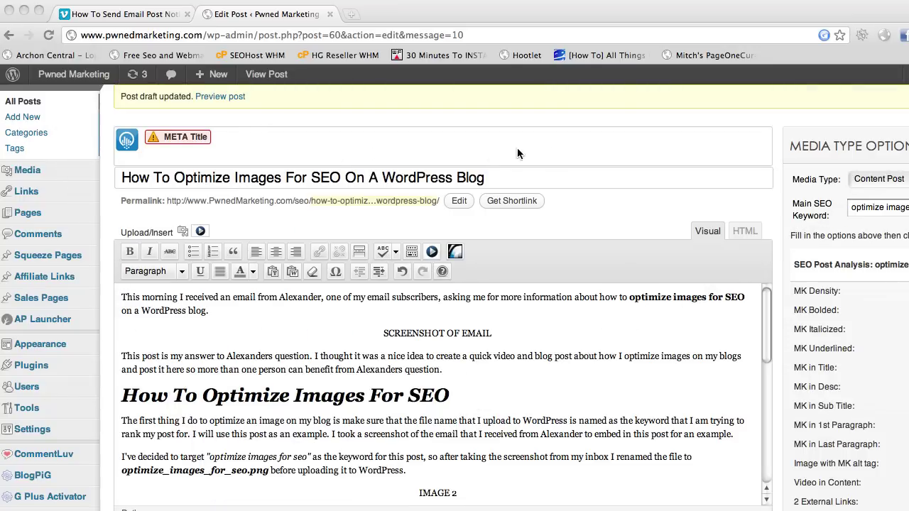
pyautogui.scroll(-3, 627, 172)
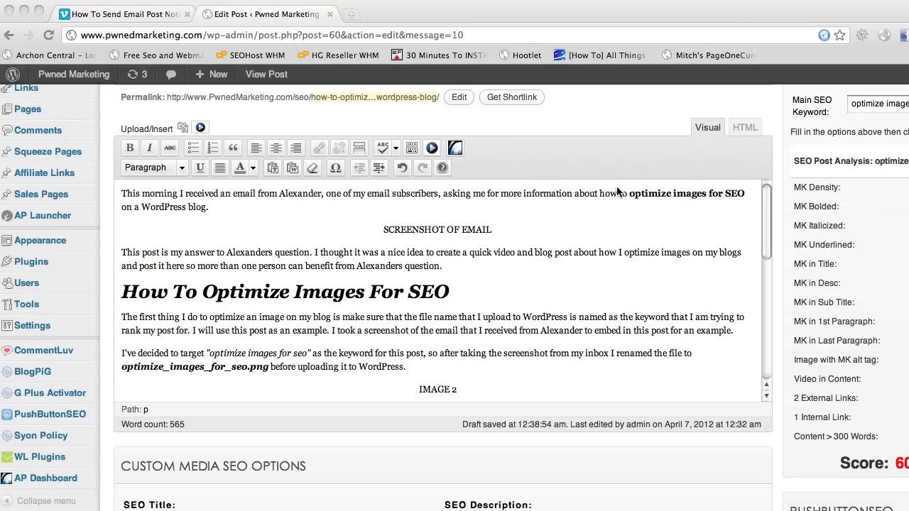
pyautogui.click(505, 231)
pyautogui.click(436, 232)
pyautogui.moveTo(382, 233); pyautogui.dragTo(496, 229)
pyautogui.press('BackSpace')
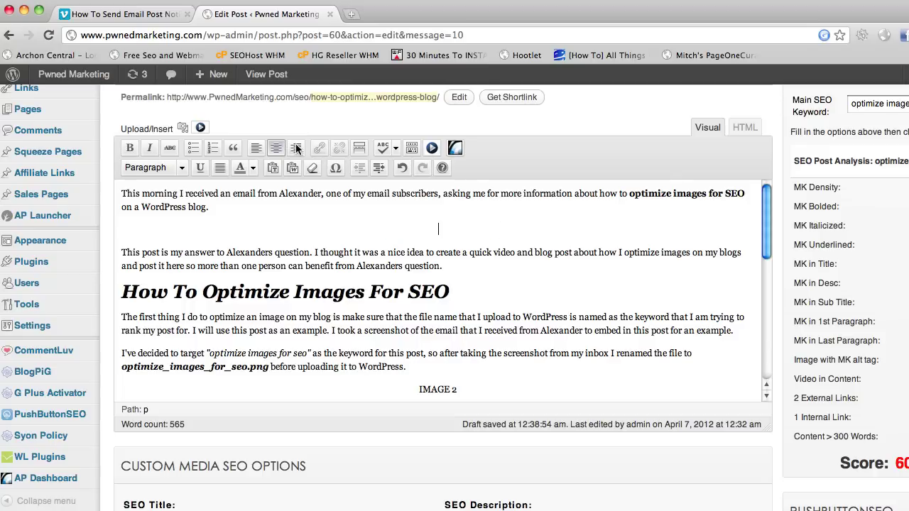
pyautogui.click(184, 129)
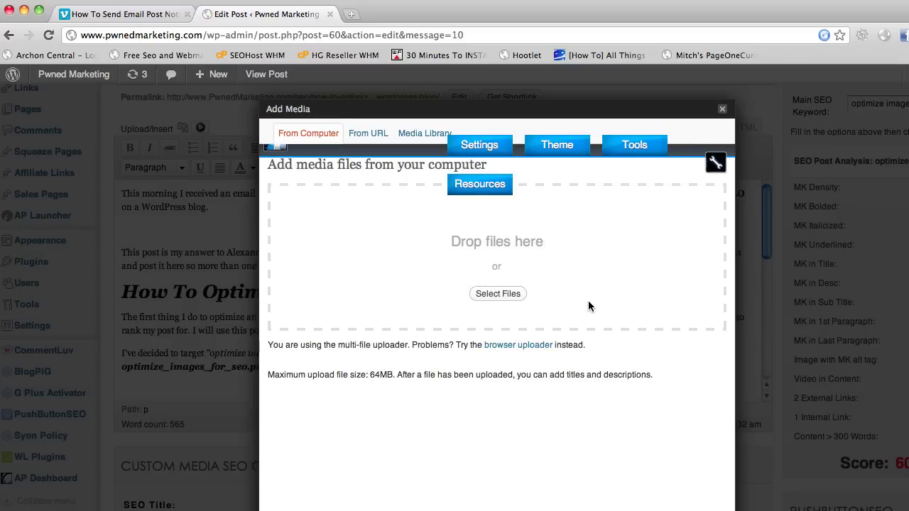
# Upload optimize-images-for-seo.png from the computer into the post's media.
pyautogui.click(511, 299)
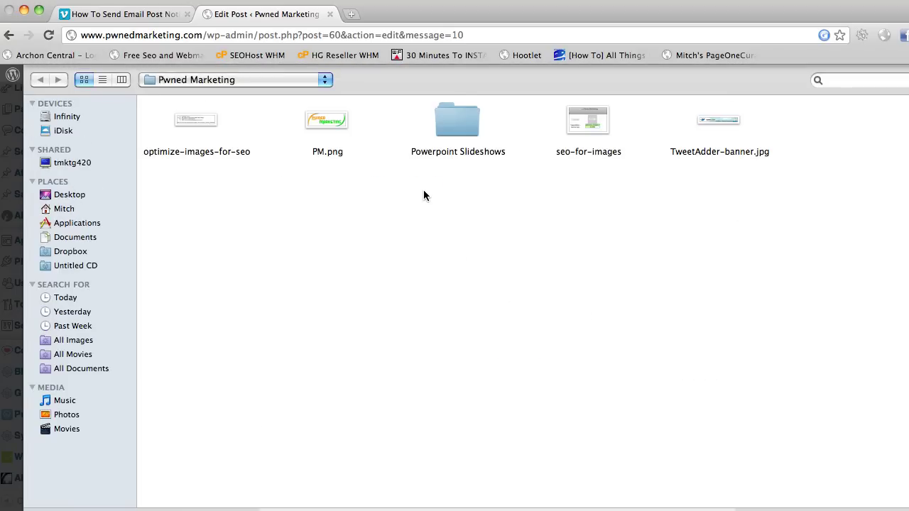
pyautogui.doubleClick(196, 119)
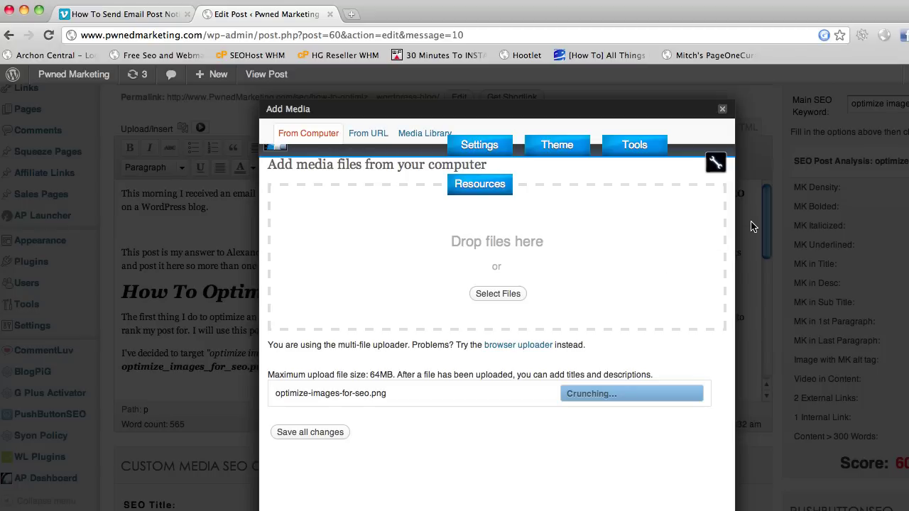
# Title the image 'Optimize Images For SEO' and paste that same text as its alternate text.
pyautogui.scroll(-2, 696, 246)
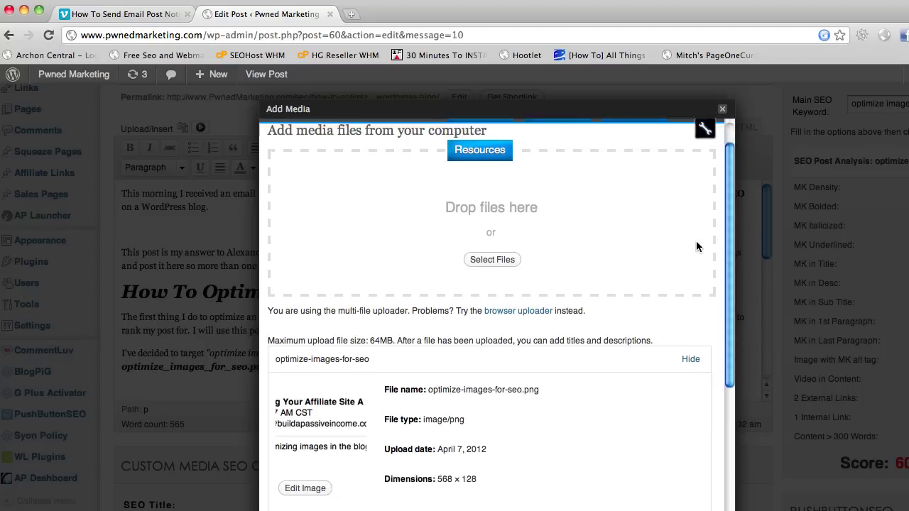
pyautogui.scroll(-5, 696, 246)
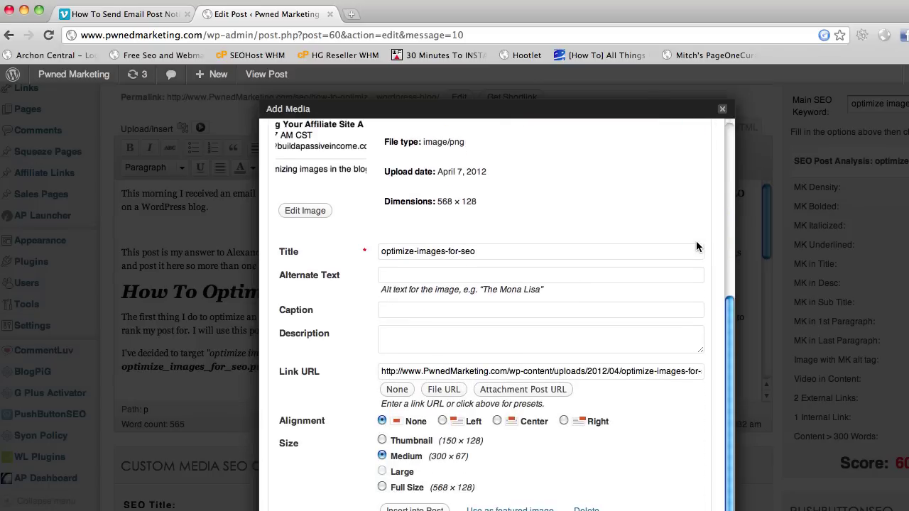
pyautogui.tripleClick(509, 254)
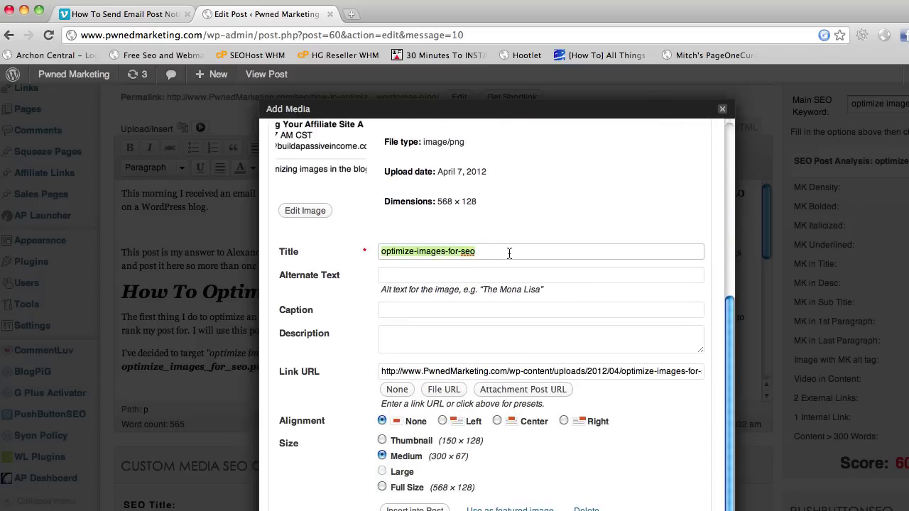
pyautogui.write('Optimize I')
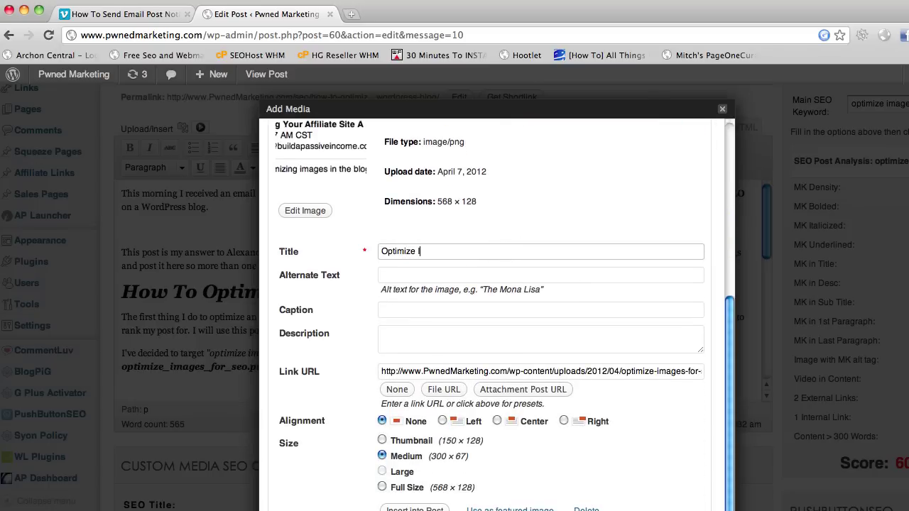
pyautogui.write('mages For SEO')
pyautogui.press('Tab')
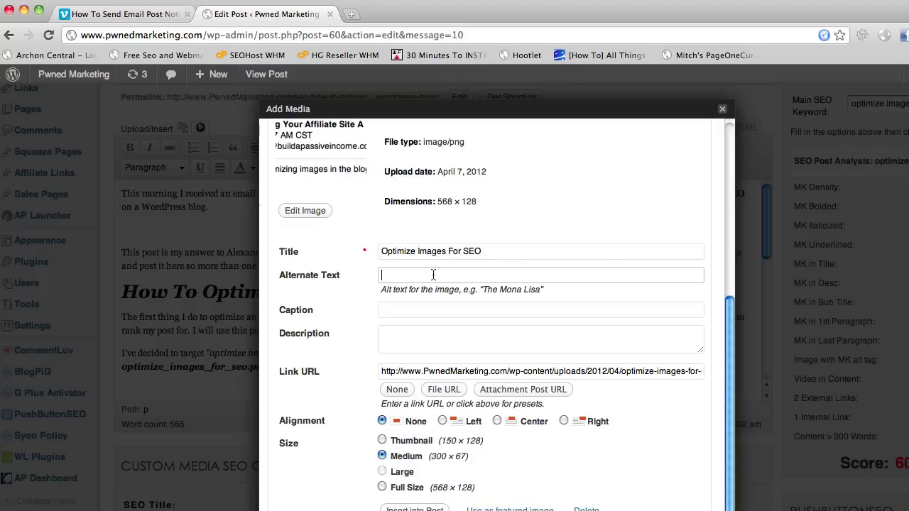
pyautogui.doubleClick(433, 251)
pyautogui.tripleClick(432, 251)
pyautogui.press('super+c')
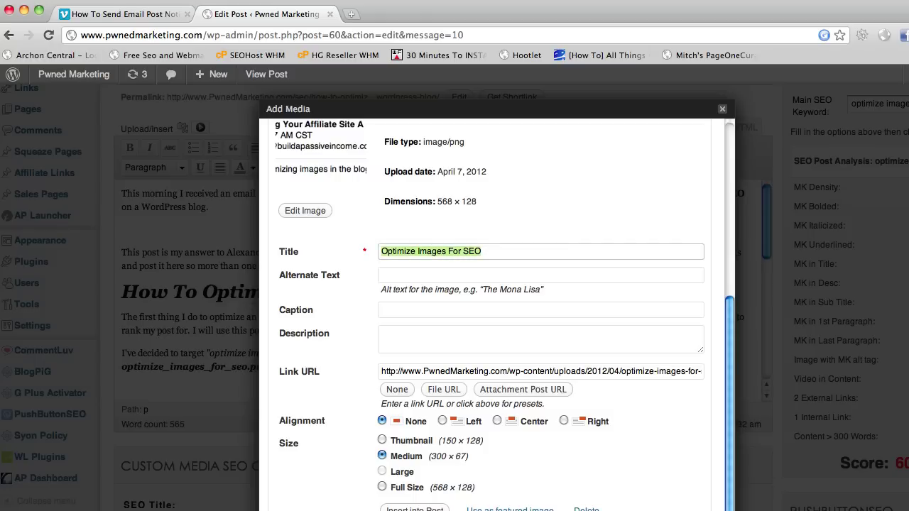
pyautogui.click(425, 272)
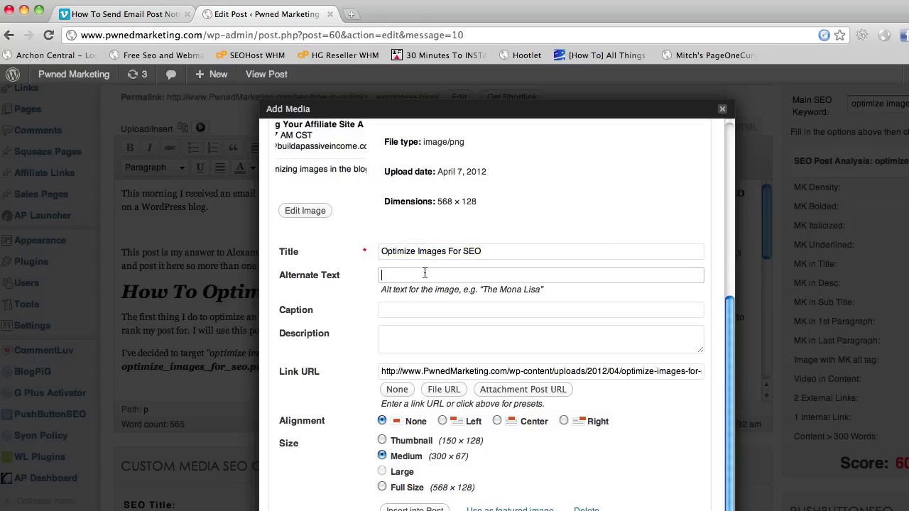
pyautogui.press('super+v')
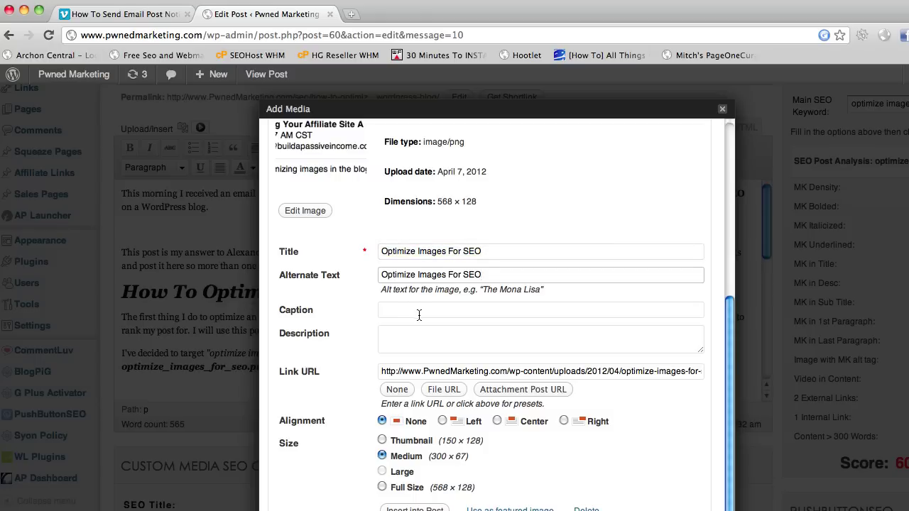
# Describe the image as the reader's email asking how to optimize images for SEO.
pyautogui.click(421, 341)
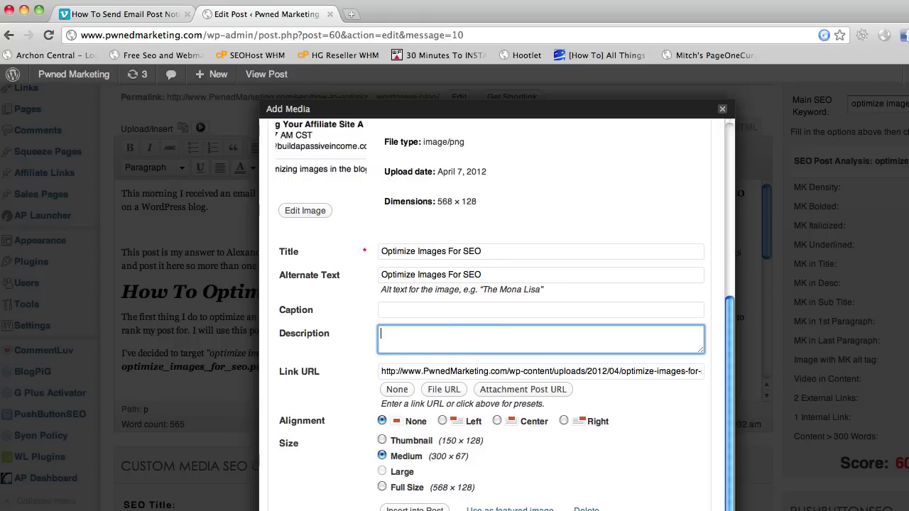
pyautogui.write('Email from Alexander asn')
pyautogui.press('BackSpace')
pyautogui.write('king how to ')
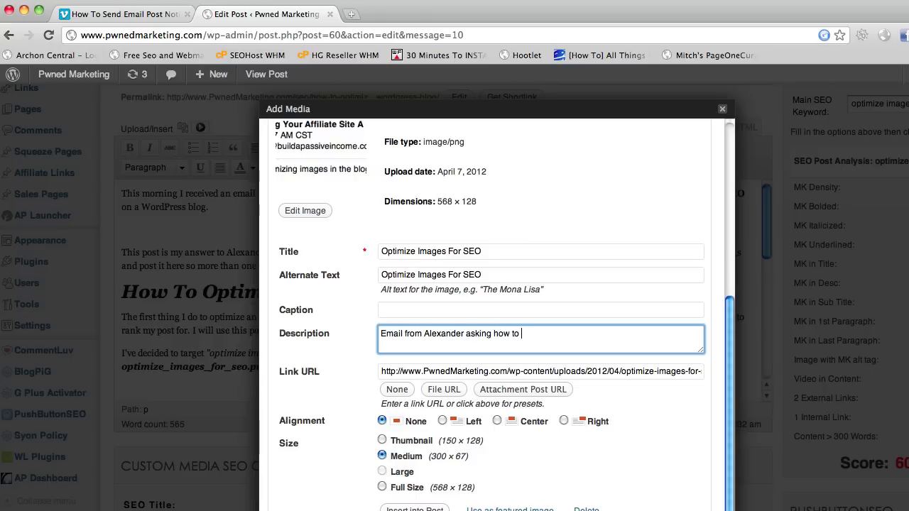
pyautogui.write('optimize images for seo')
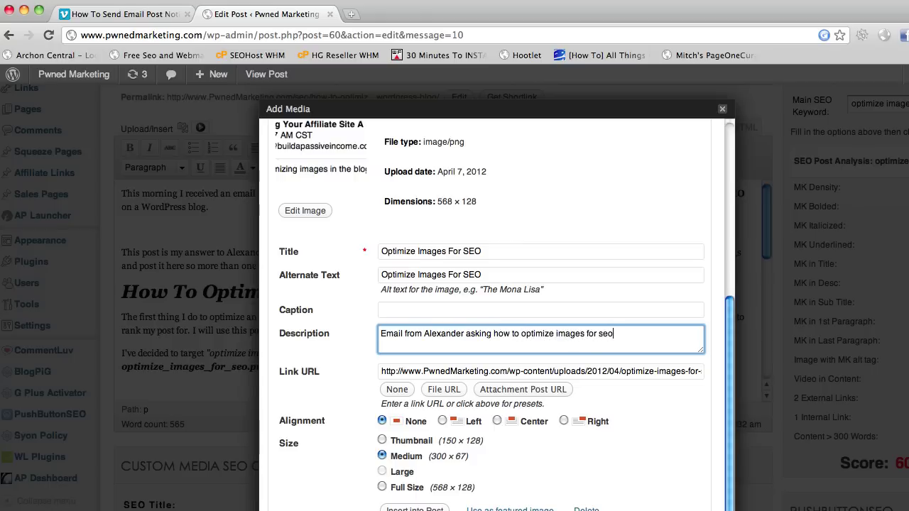
pyautogui.press('BackSpace')
pyautogui.press('BackSpace')
pyautogui.press('BackSpace')
pyautogui.write('SEO.')
pyautogui.click(449, 371)
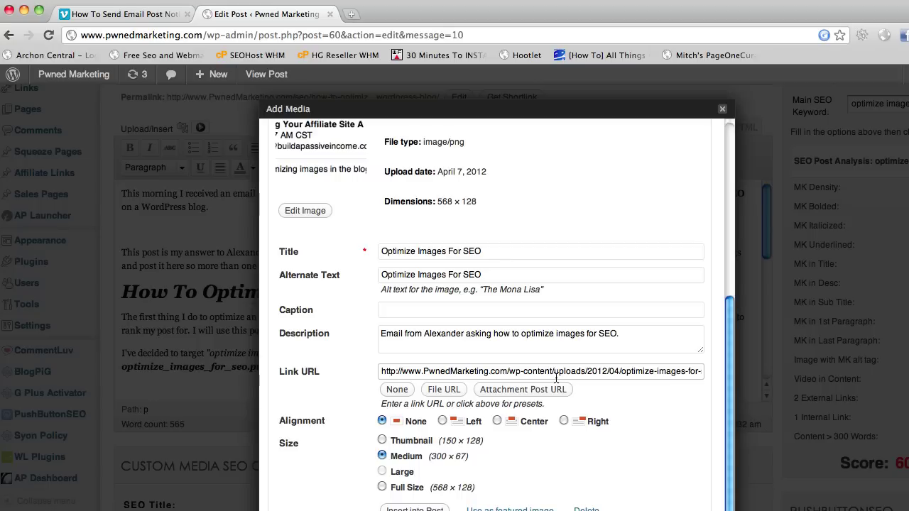
pyautogui.click(514, 367)
pyautogui.moveTo(621, 367); pyautogui.dragTo(723, 375)
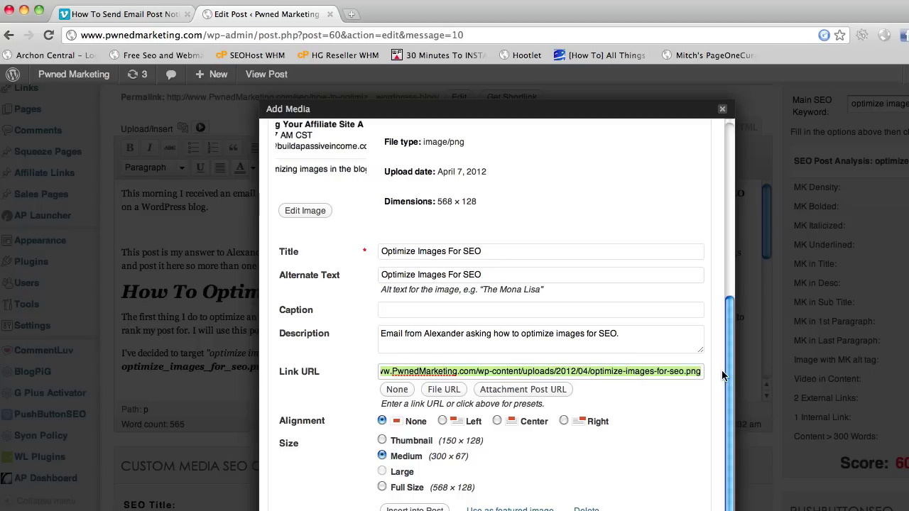
pyautogui.click(614, 372)
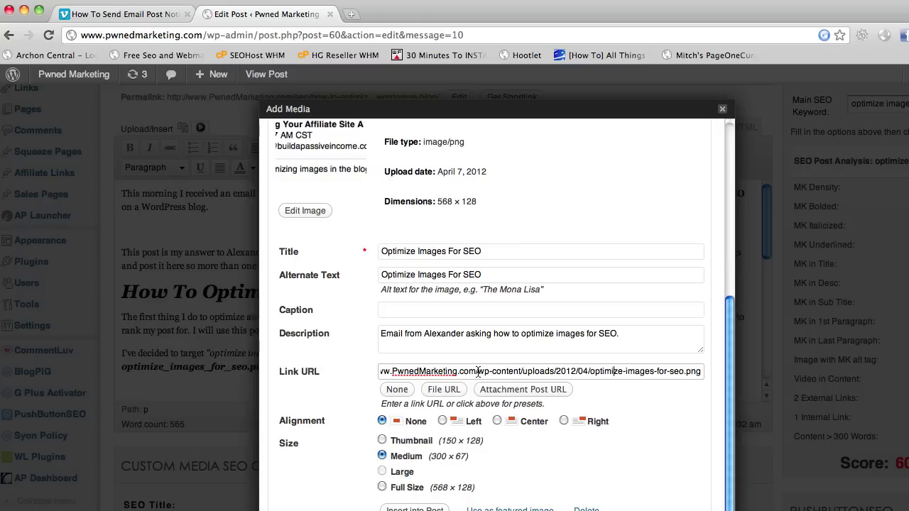
pyautogui.moveTo(460, 371); pyautogui.dragTo(364, 372)
pyautogui.click(456, 371)
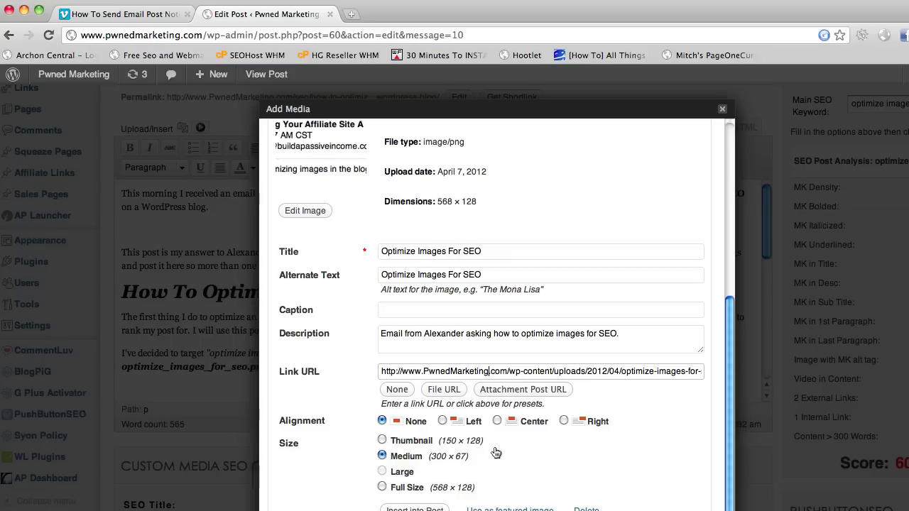
# Insert the image into the post with Center alignment at Full Size (568 × 128).
pyautogui.click(497, 421)
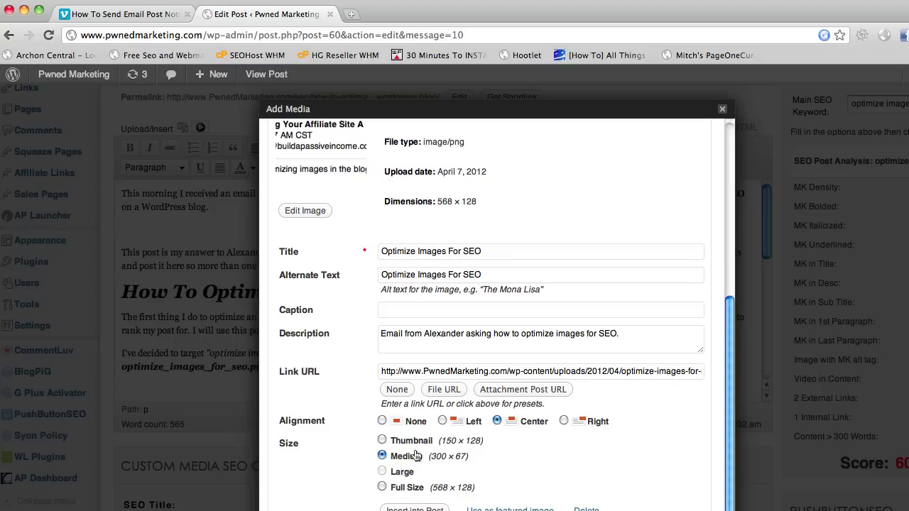
pyautogui.click(382, 488)
pyautogui.scroll(-2, 414, 509)
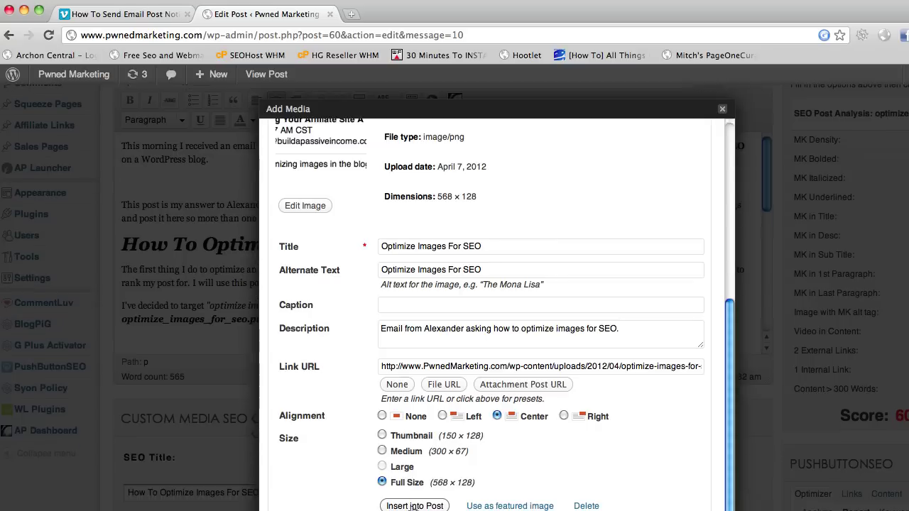
pyautogui.click(418, 507)
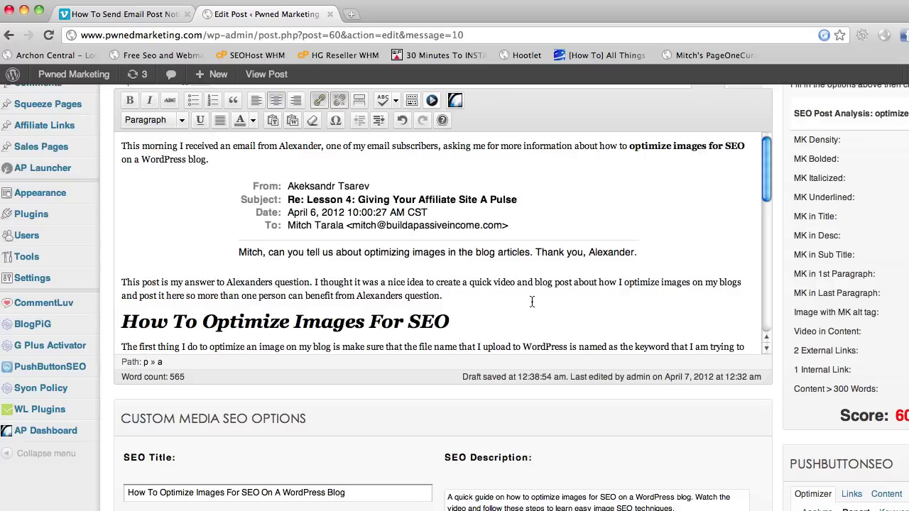
# Scroll up to check the centered screenshot sits beneath the opening paragraph.
pyautogui.scroll(2, 689, 261)
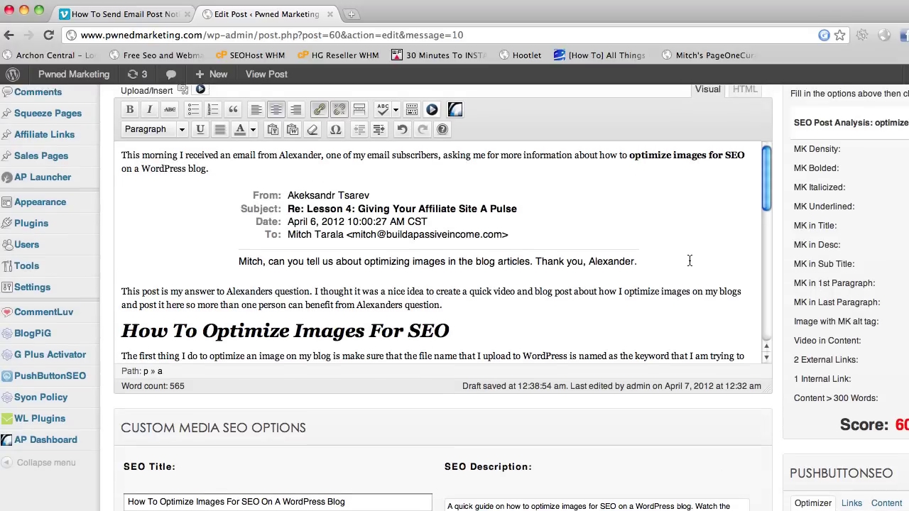